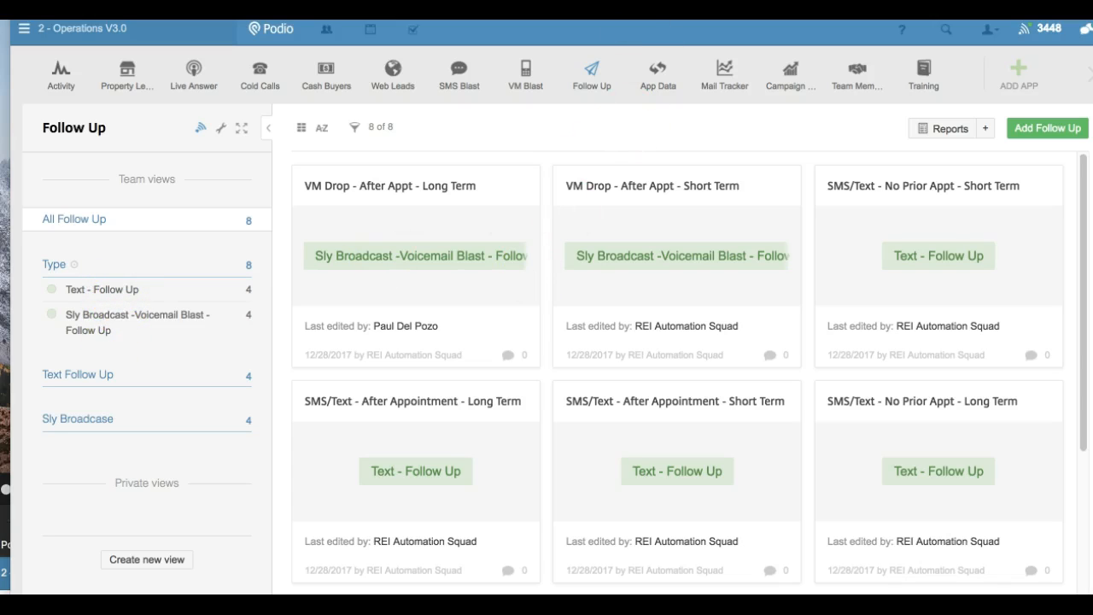
left_click(652, 186)
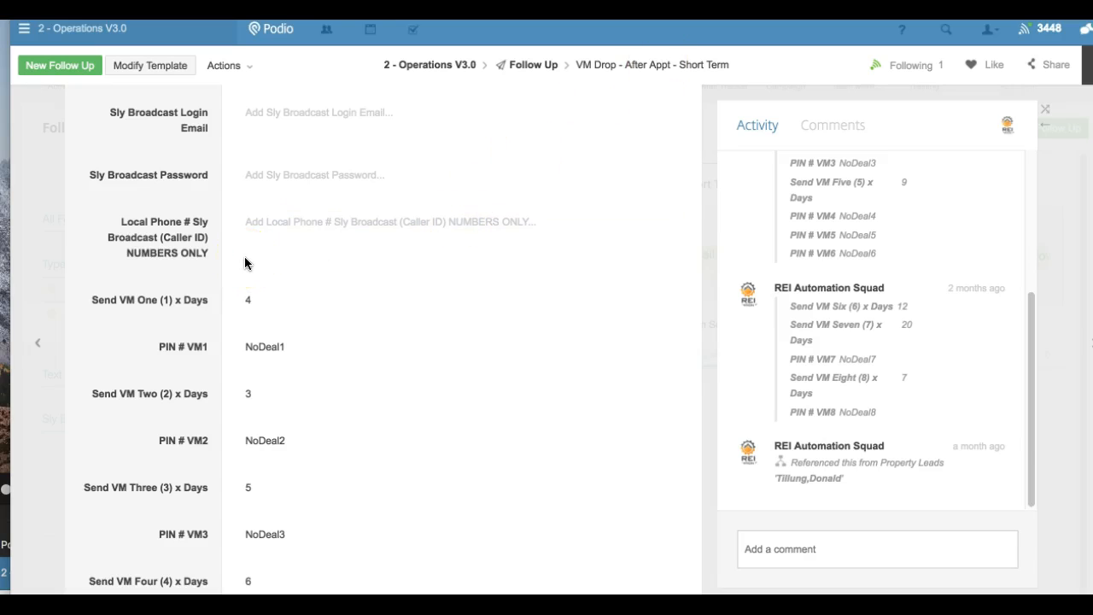
scroll(329, 243, "up", 3)
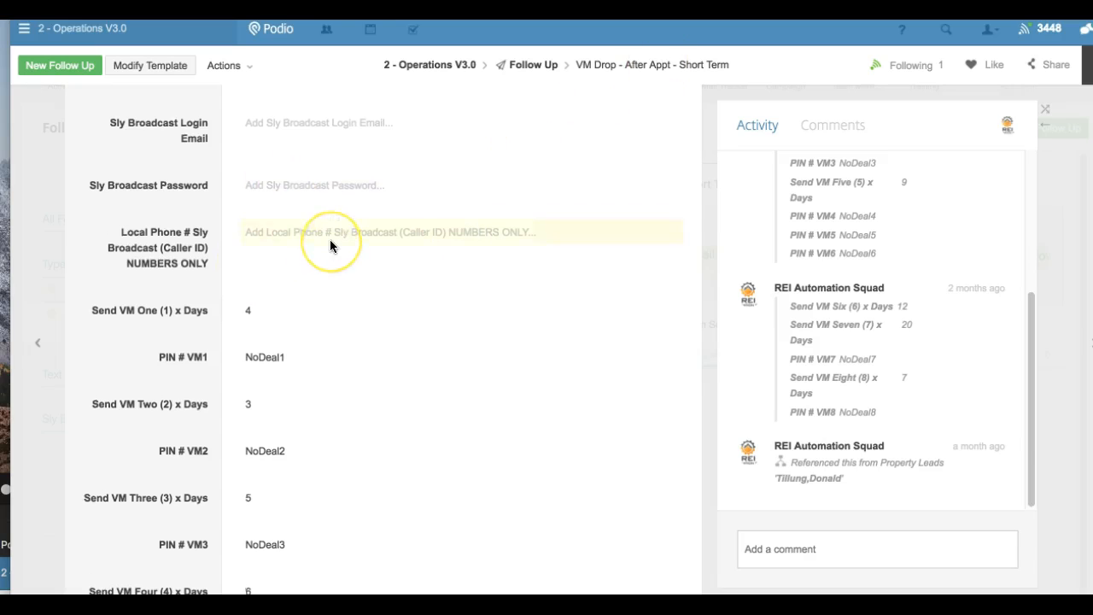
scroll(330, 243, "up", 3)
scroll(330, 239, "up", 5)
scroll(330, 239, "up", 5)
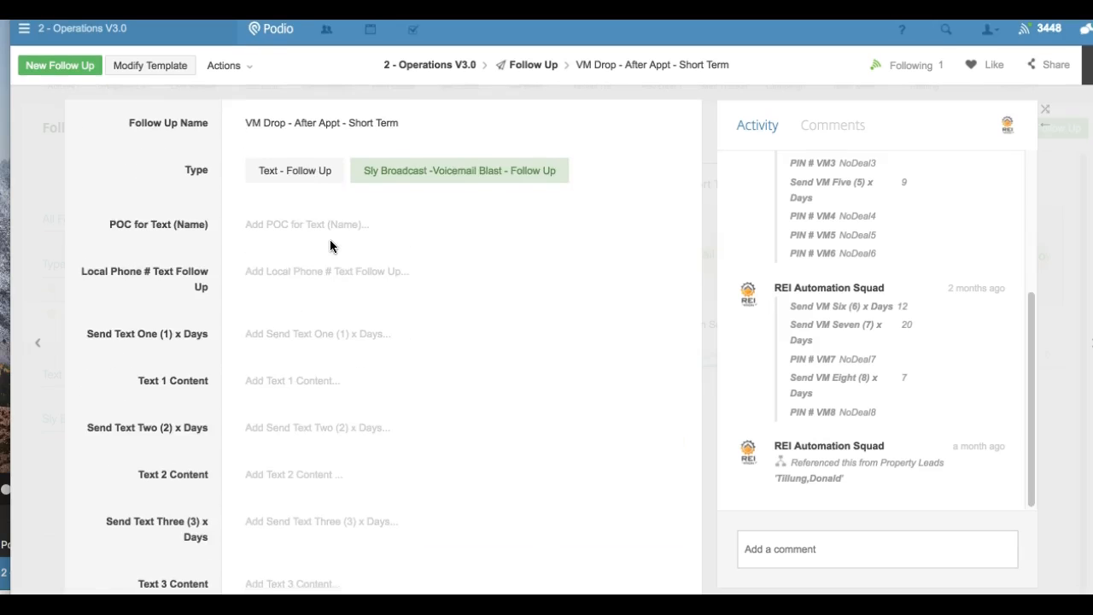
scroll(329, 239, "down", 2)
scroll(330, 239, "down", 5)
scroll(329, 239, "down", 5)
scroll(329, 239, "down", 5)
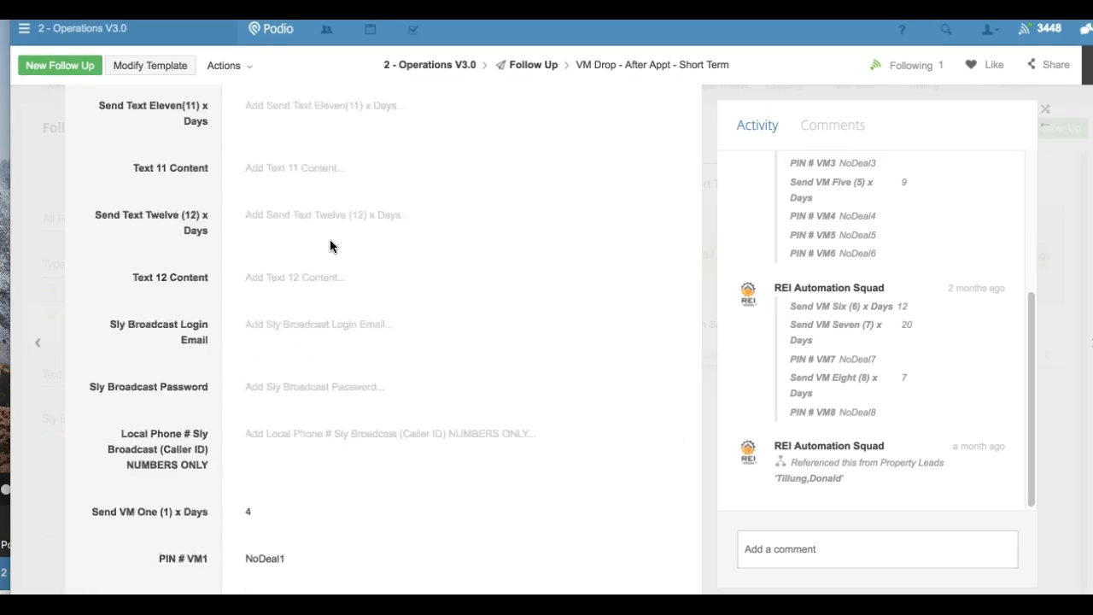
scroll(330, 239, "down", 5)
scroll(329, 246, "down", 1)
scroll(329, 246, "down", 2)
scroll(329, 245, "up", 5)
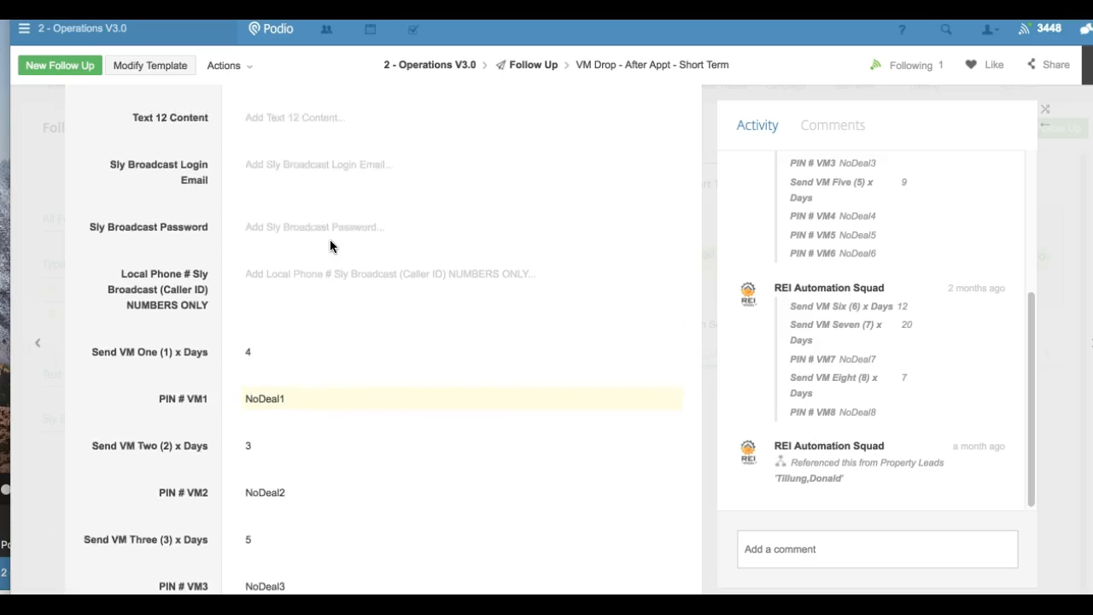
scroll(329, 246, "up", 1)
scroll(329, 246, "down", 1)
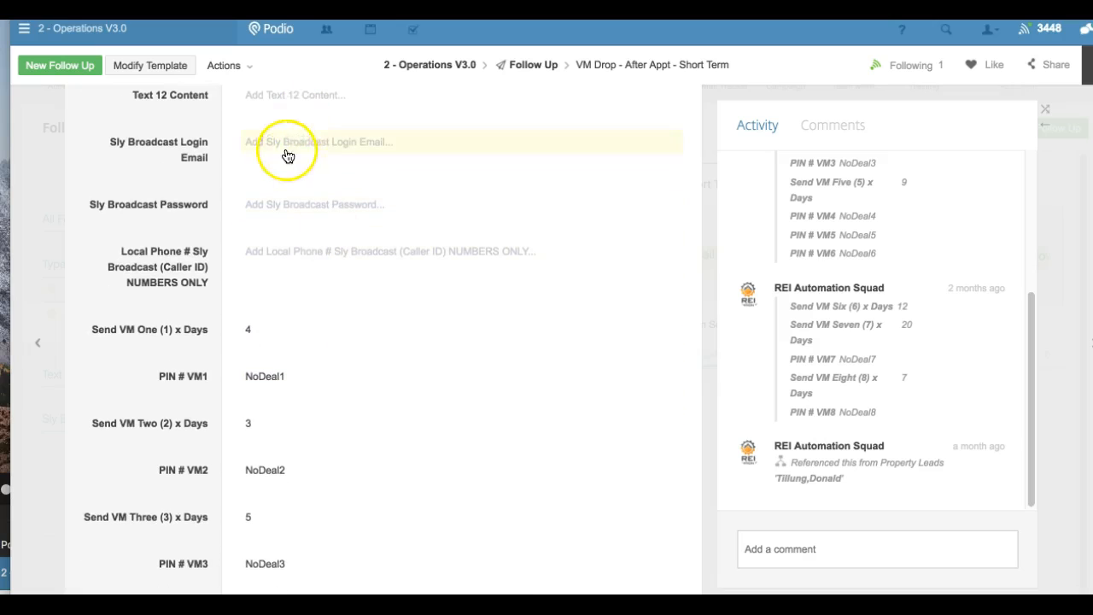
left_click(314, 251)
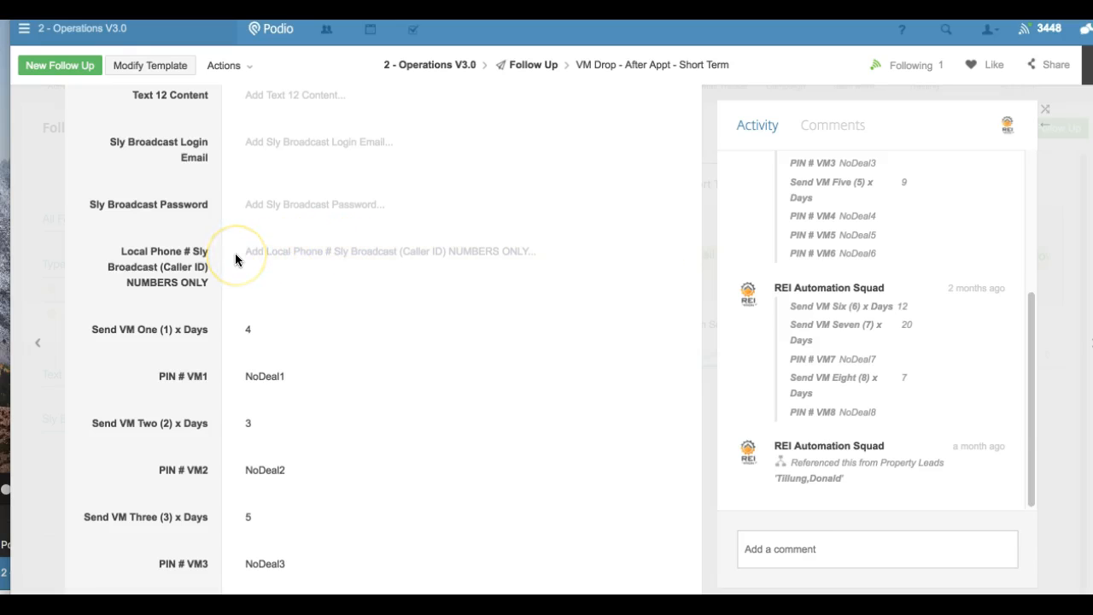
scroll(237, 258, "down", 2)
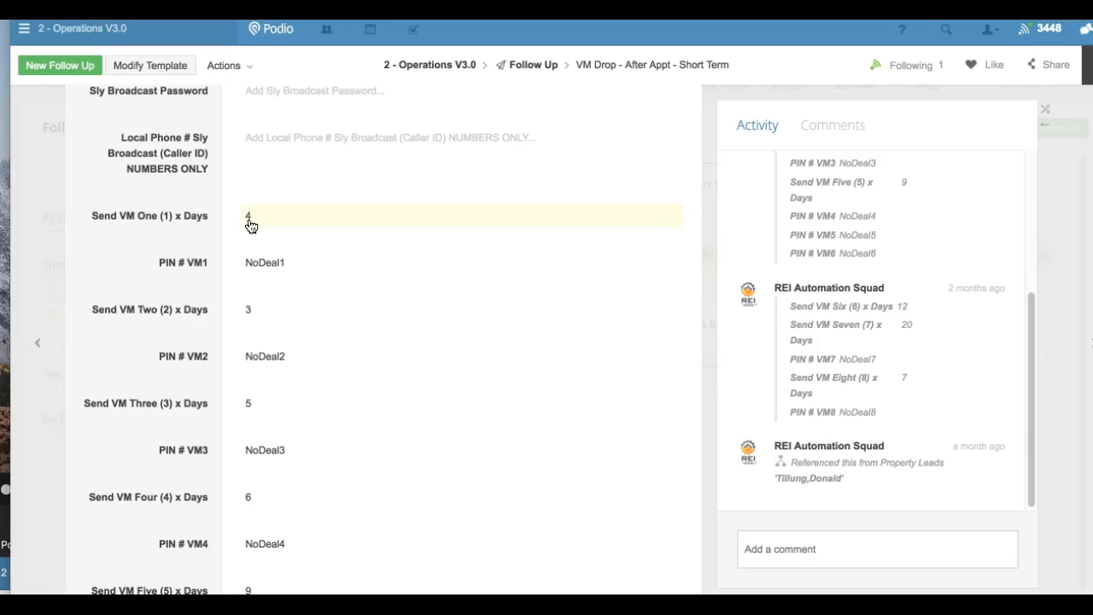
left_click(250, 224)
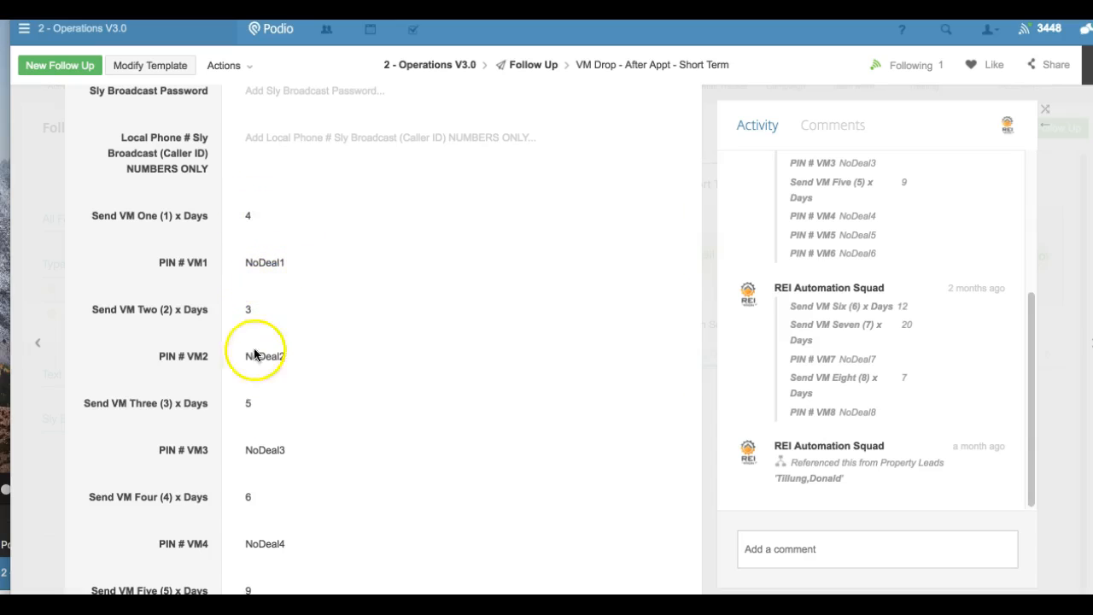
scroll(256, 462, "down", 1)
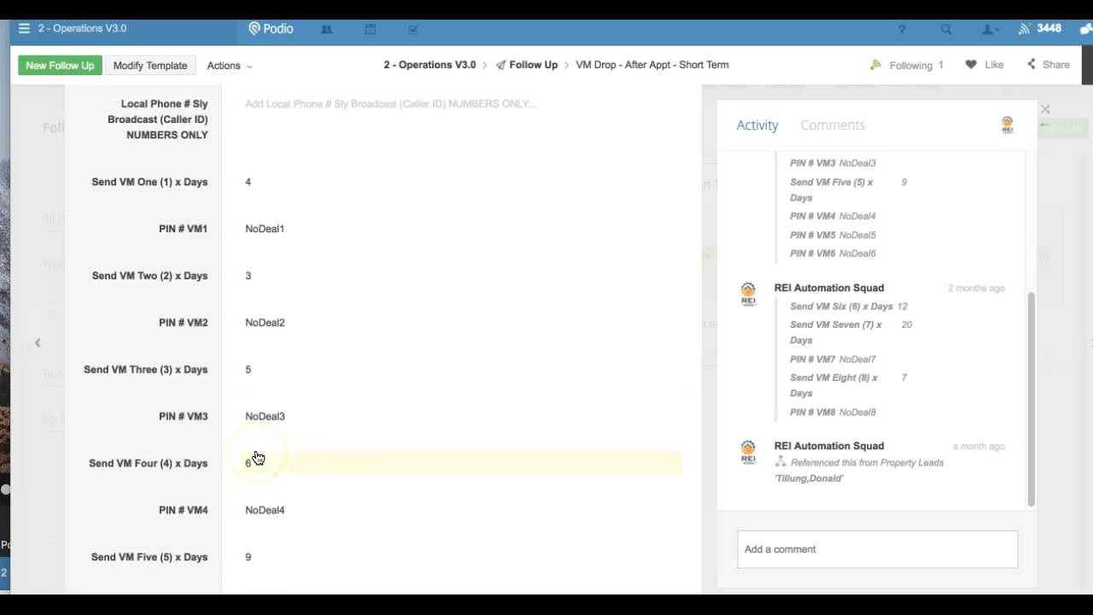
scroll(258, 459, "up", 3)
scroll(258, 458, "up", 3)
scroll(258, 459, "up", 3)
scroll(258, 458, "up", 3)
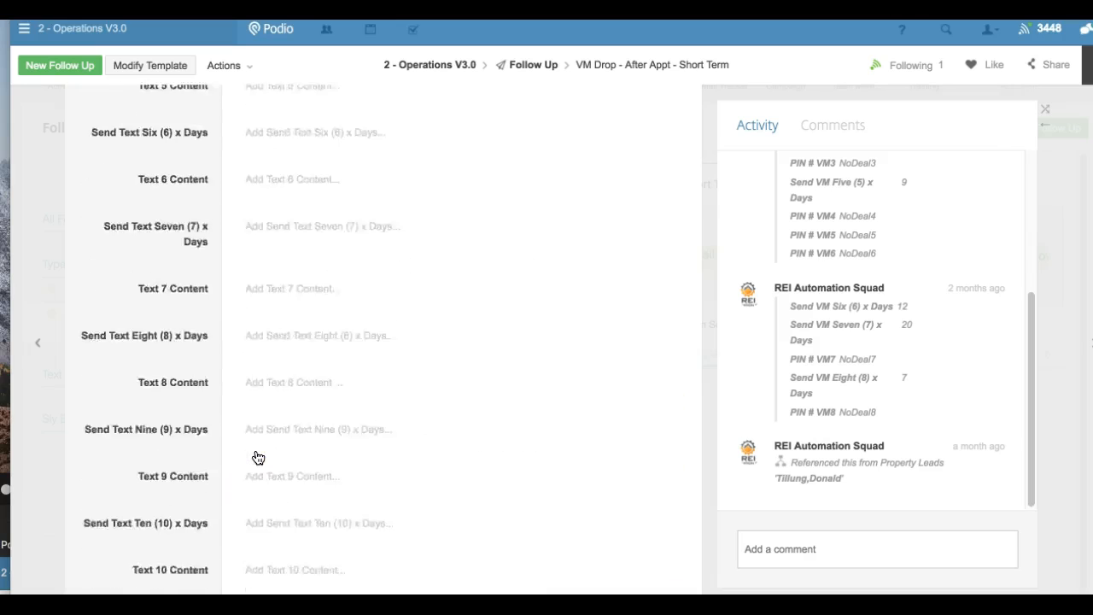
scroll(257, 458, "up", 3)
scroll(258, 458, "up", 4)
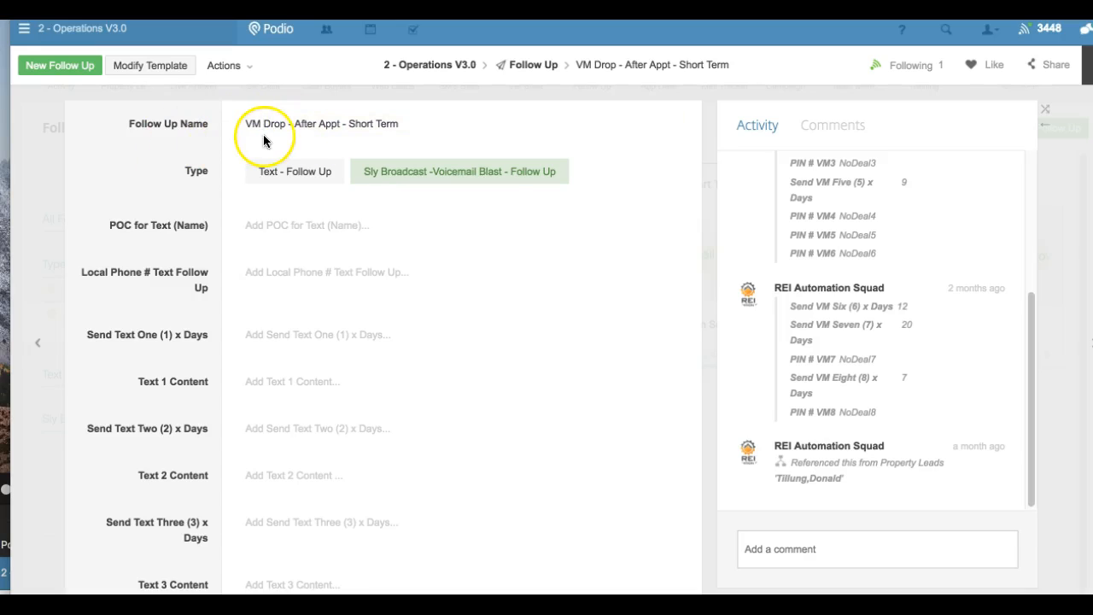
scroll(236, 261, "down", 1)
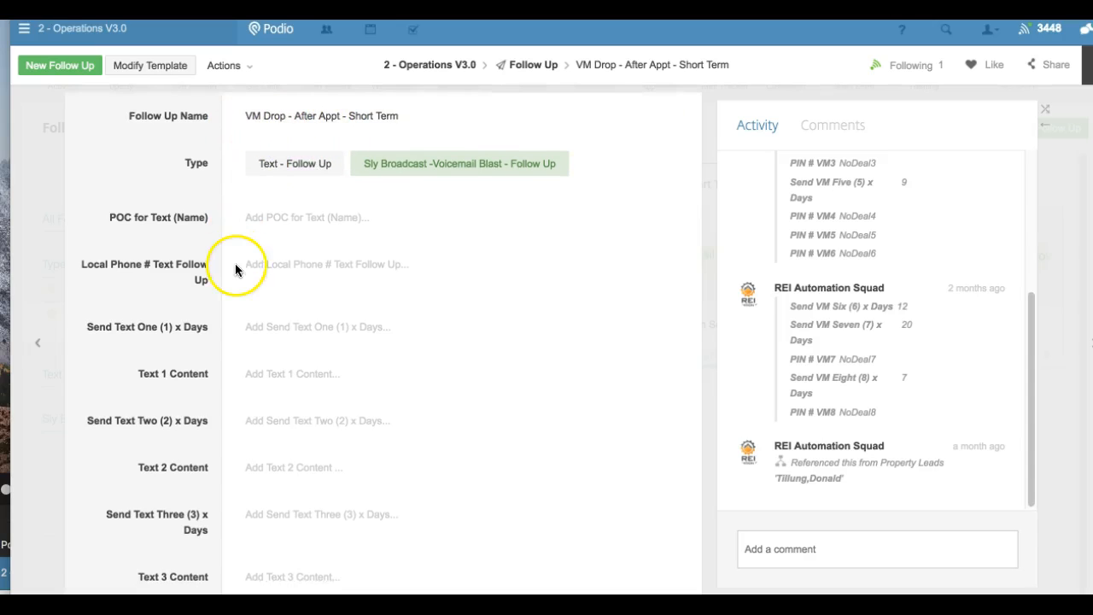
scroll(395, 231, "down", 5)
scroll(396, 230, "down", 10)
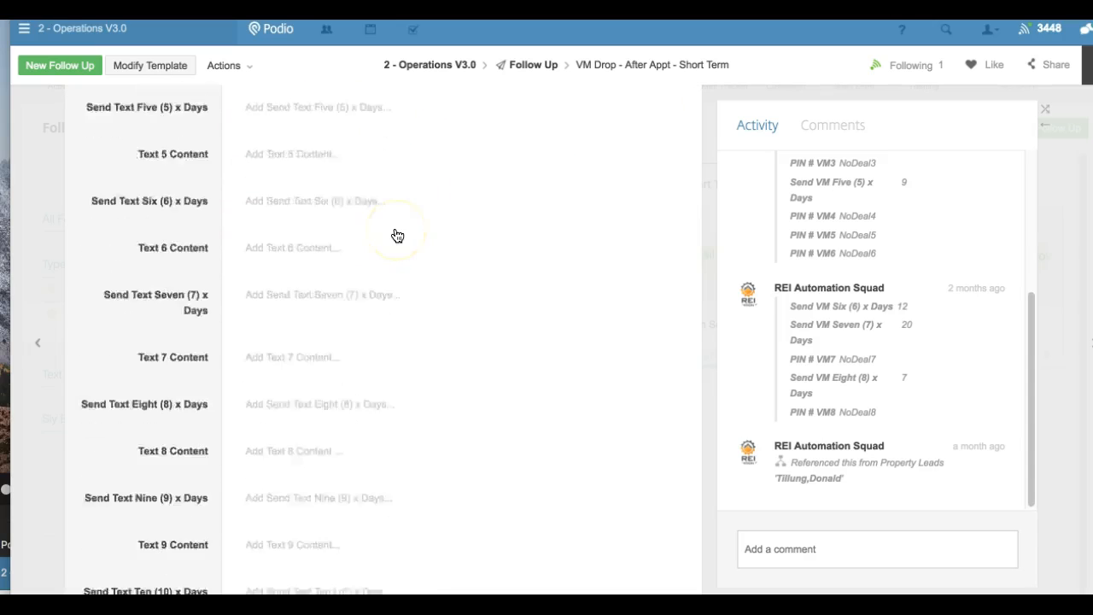
scroll(396, 230, "down", 5)
scroll(397, 235, "down", 5)
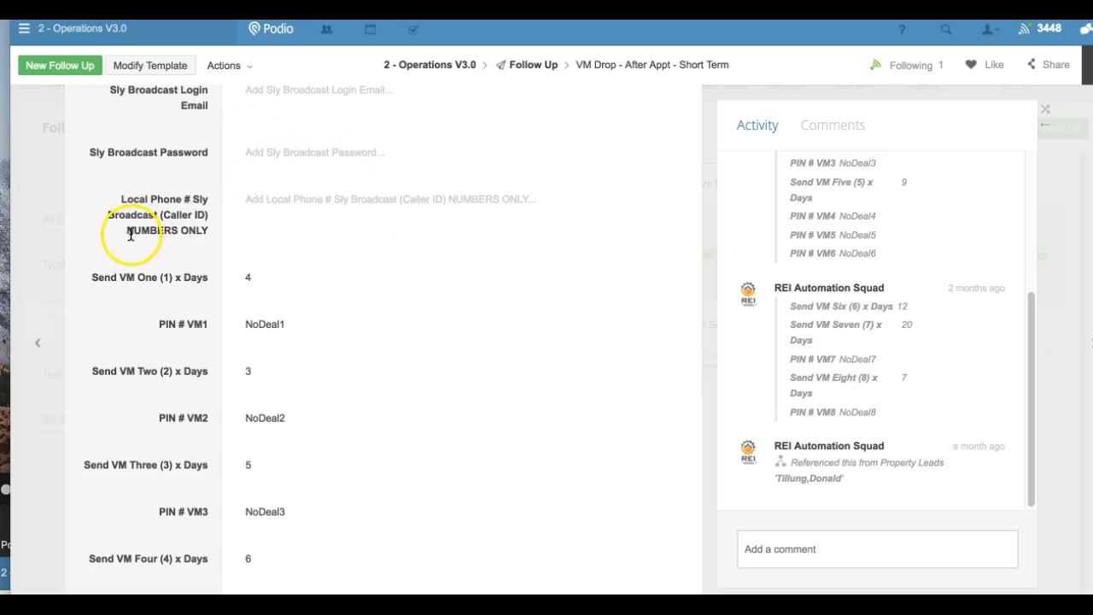
left_click(285, 199)
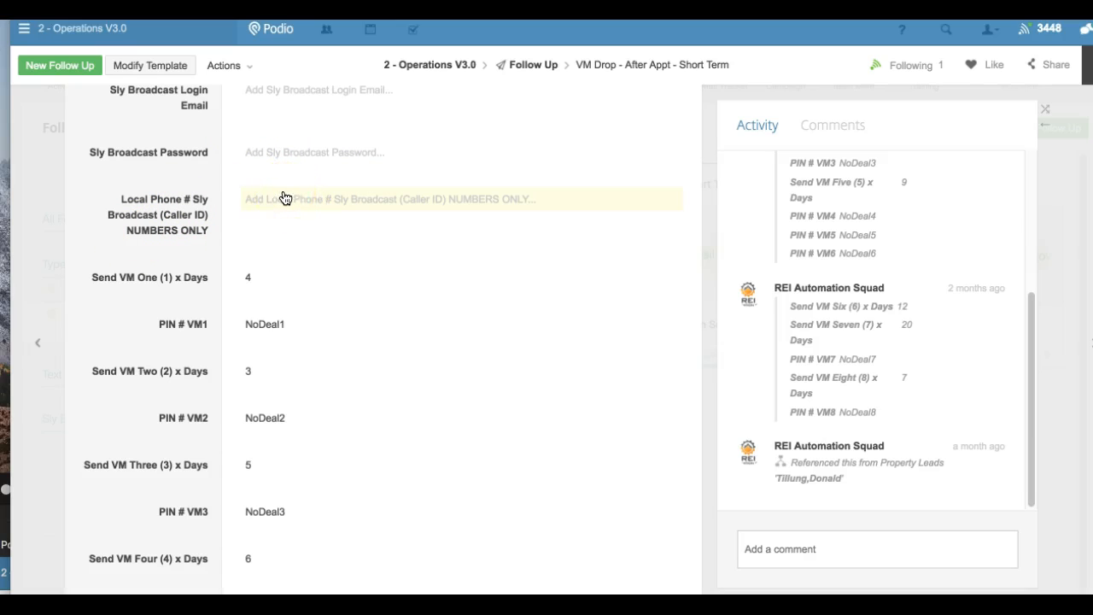
left_click(254, 95)
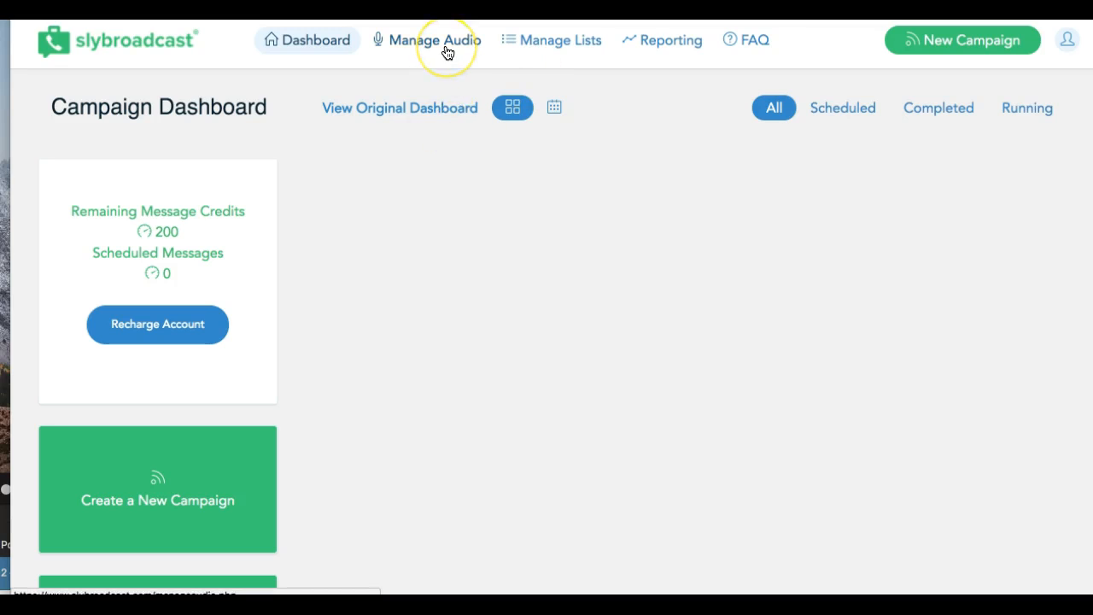
left_click(446, 47)
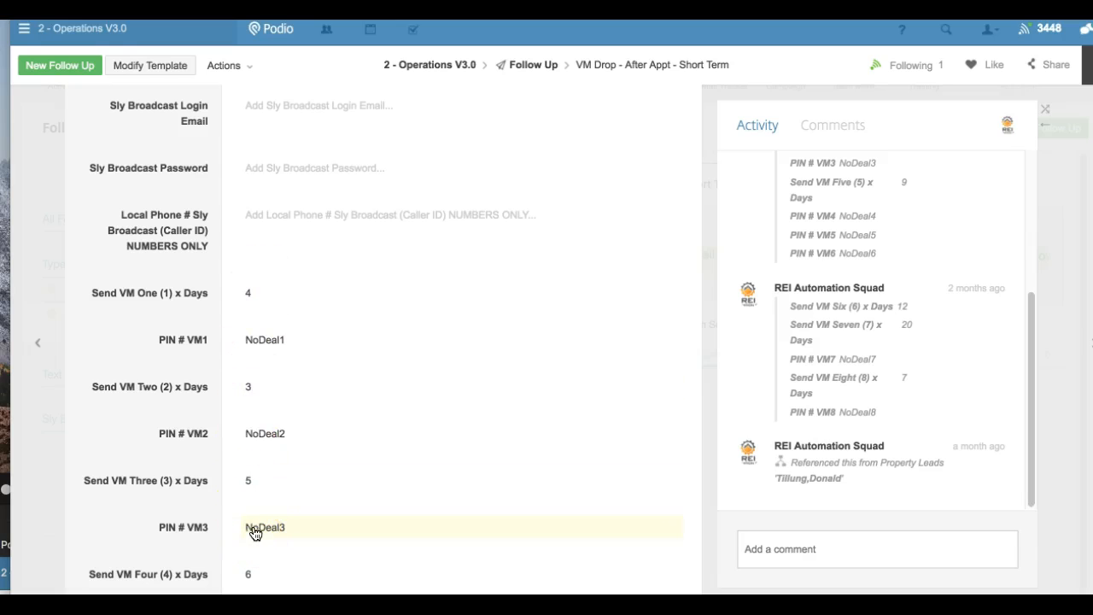
left_click(268, 408)
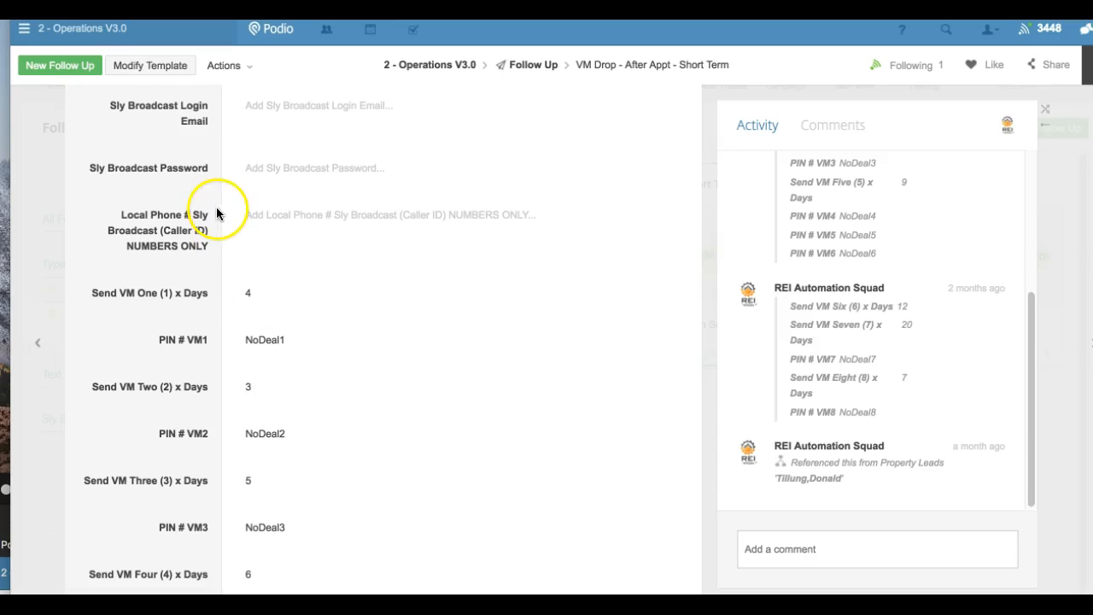
left_click(82, 28)
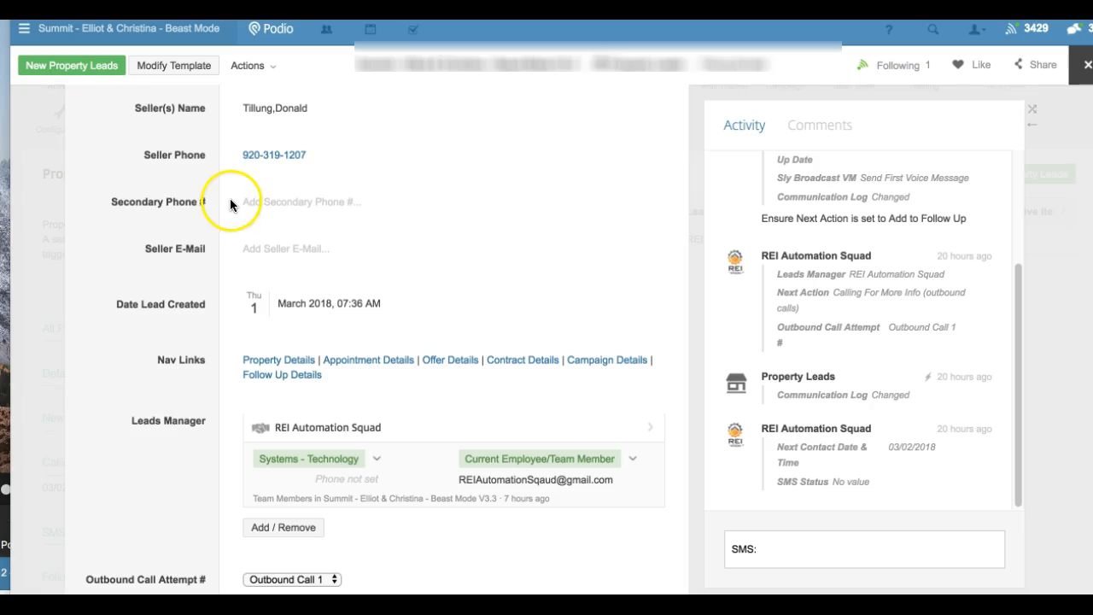
scroll(232, 200, "down", 3)
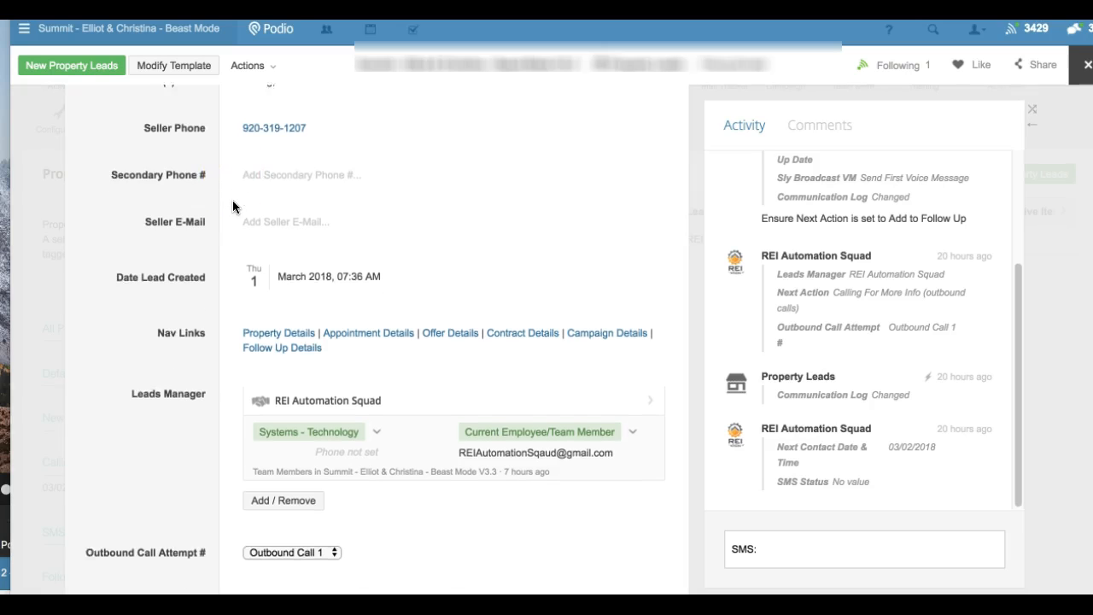
scroll(235, 205, "down", 2)
scroll(235, 205, "down", 1)
scroll(235, 205, "down", 2)
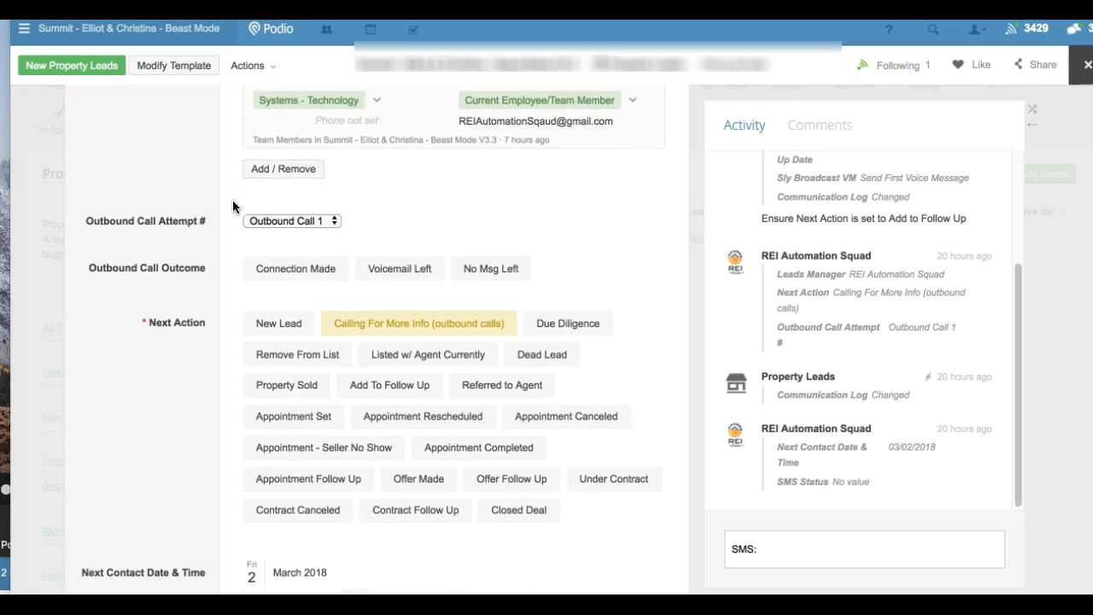
scroll(234, 205, "down", 1)
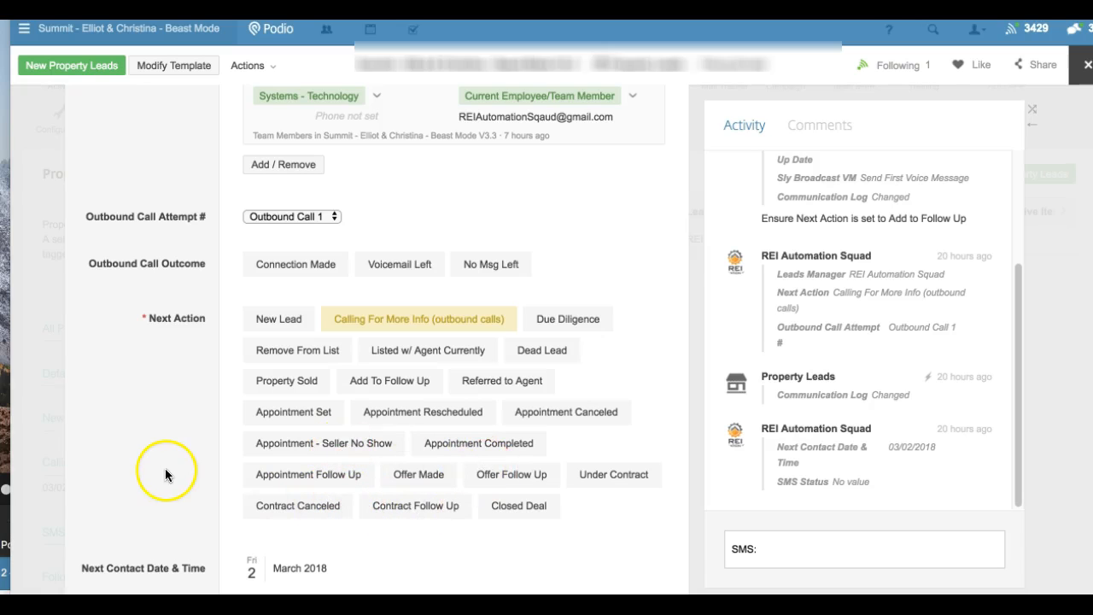
scroll(167, 450, "down", 3)
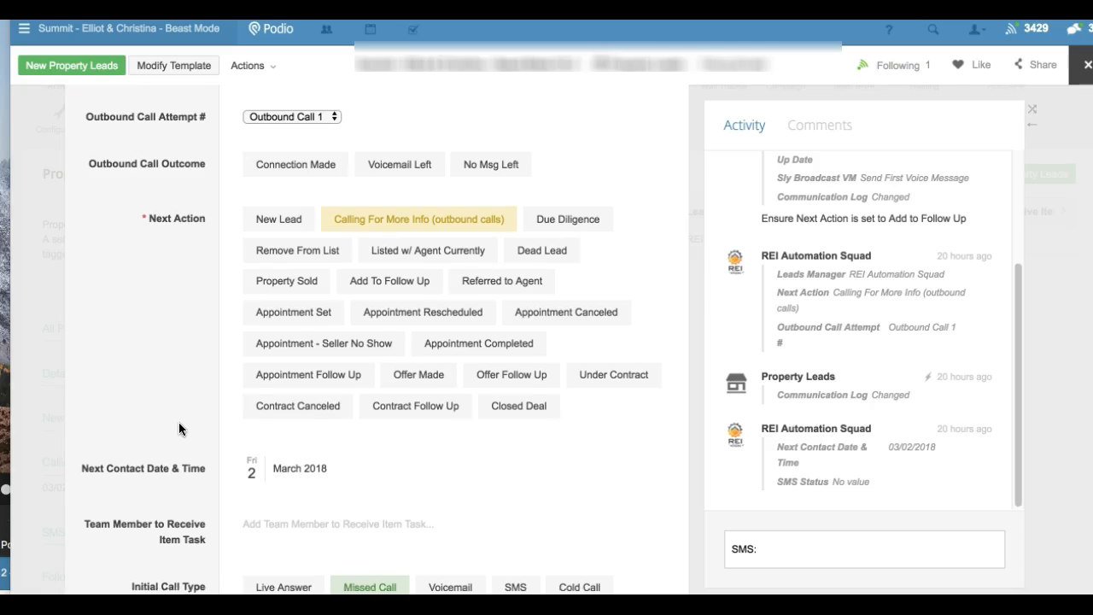
scroll(179, 429, "up", 10)
scroll(179, 427, "down", 1)
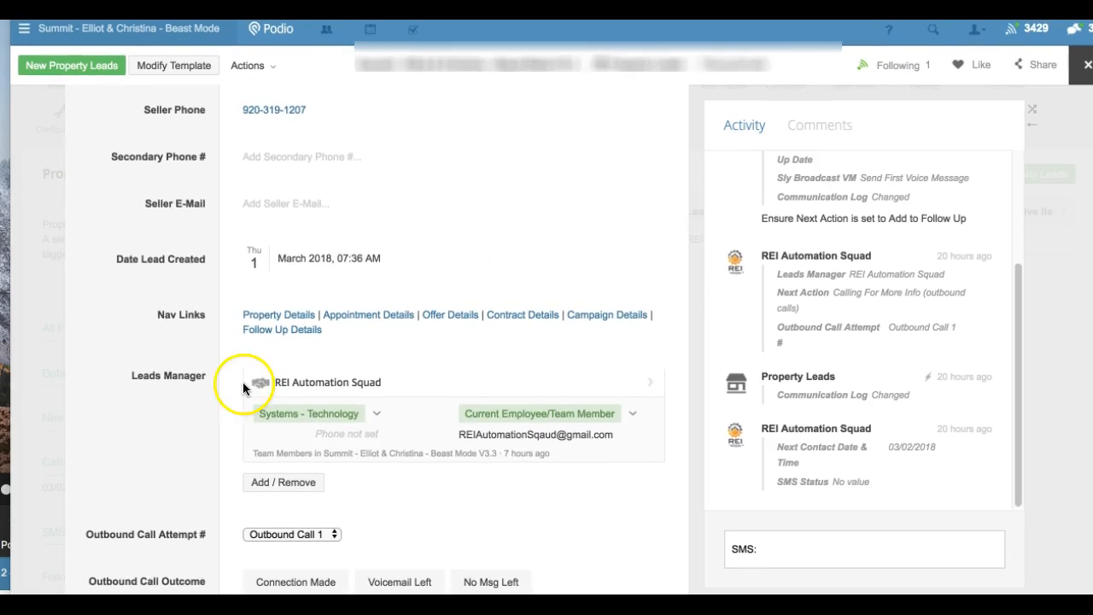
left_click(272, 332)
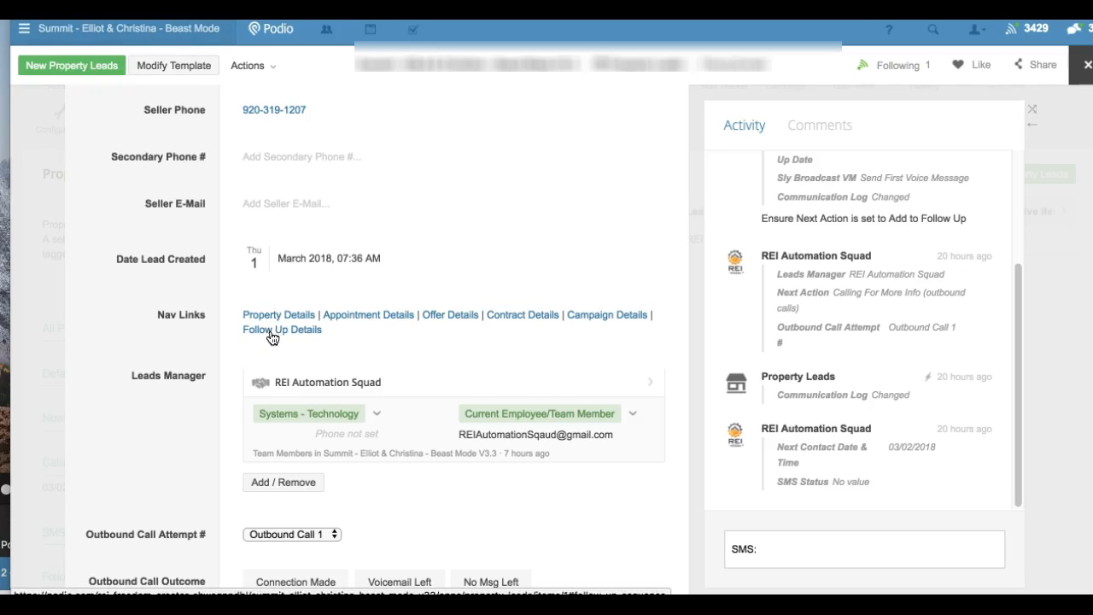
left_click(272, 333)
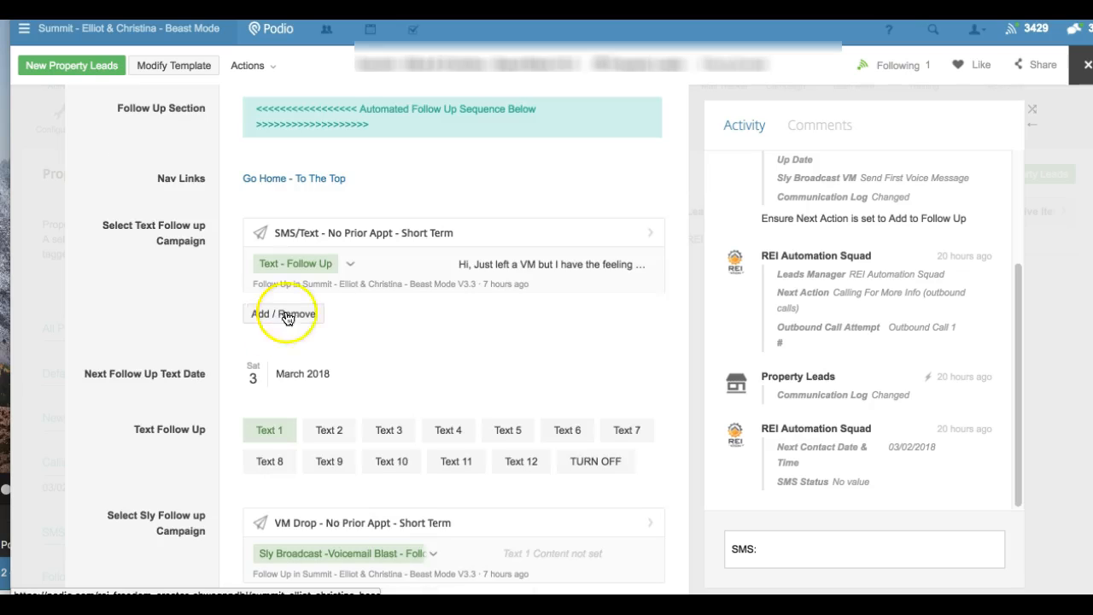
scroll(310, 363, "down", 1)
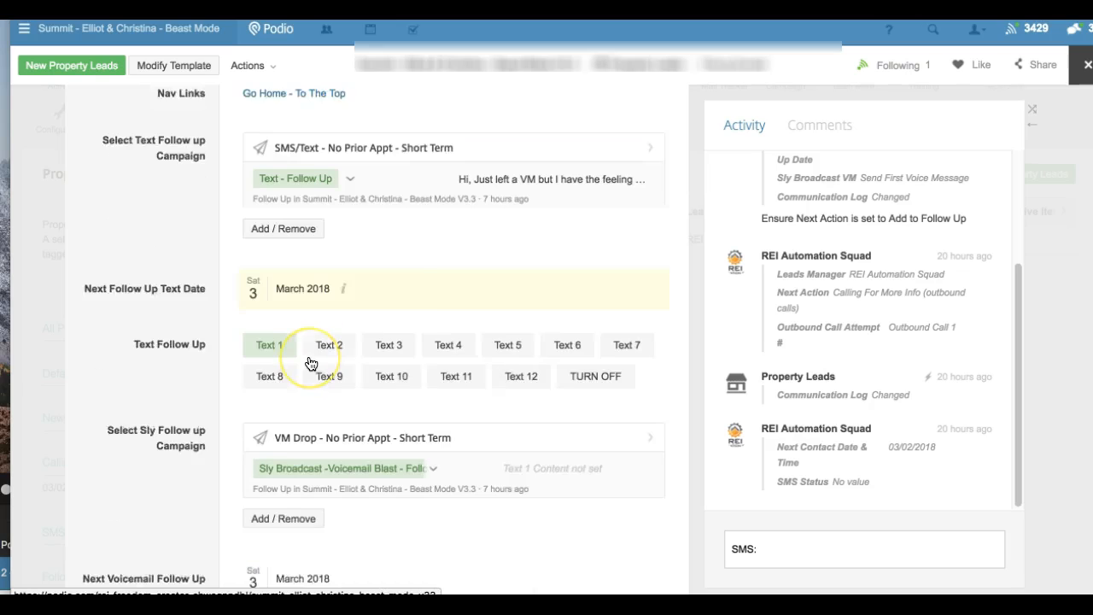
scroll(310, 363, "down", 1)
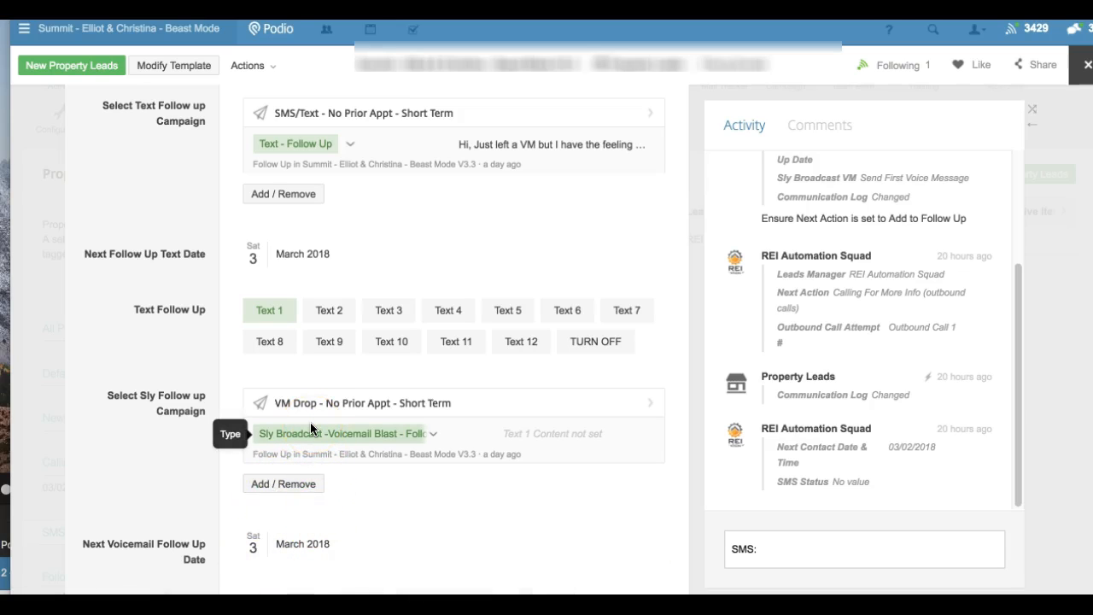
scroll(310, 422, "down", 3)
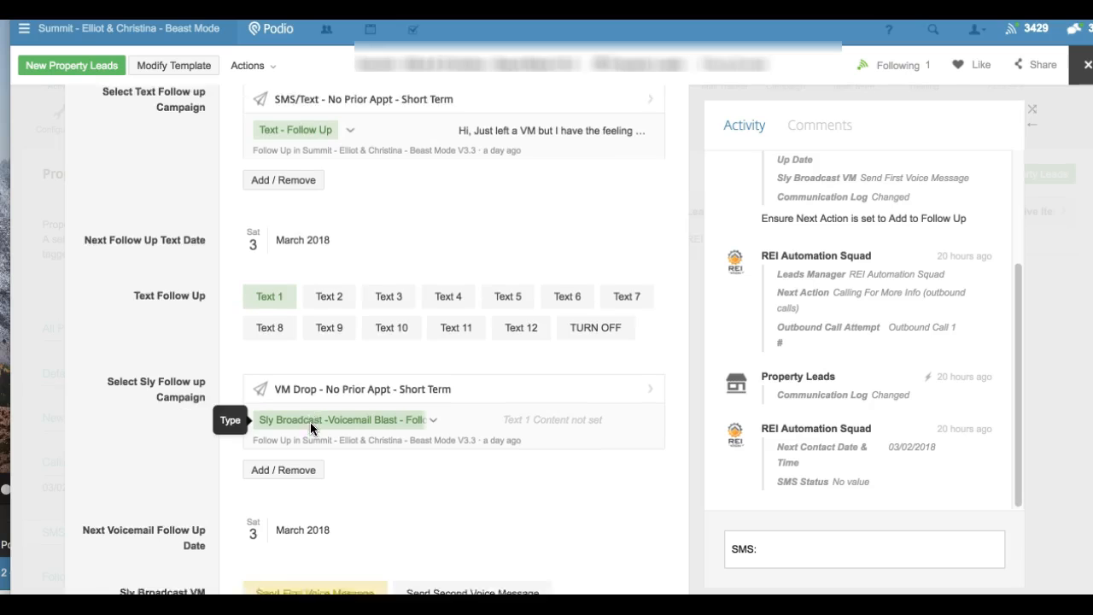
scroll(310, 427, "down", 2)
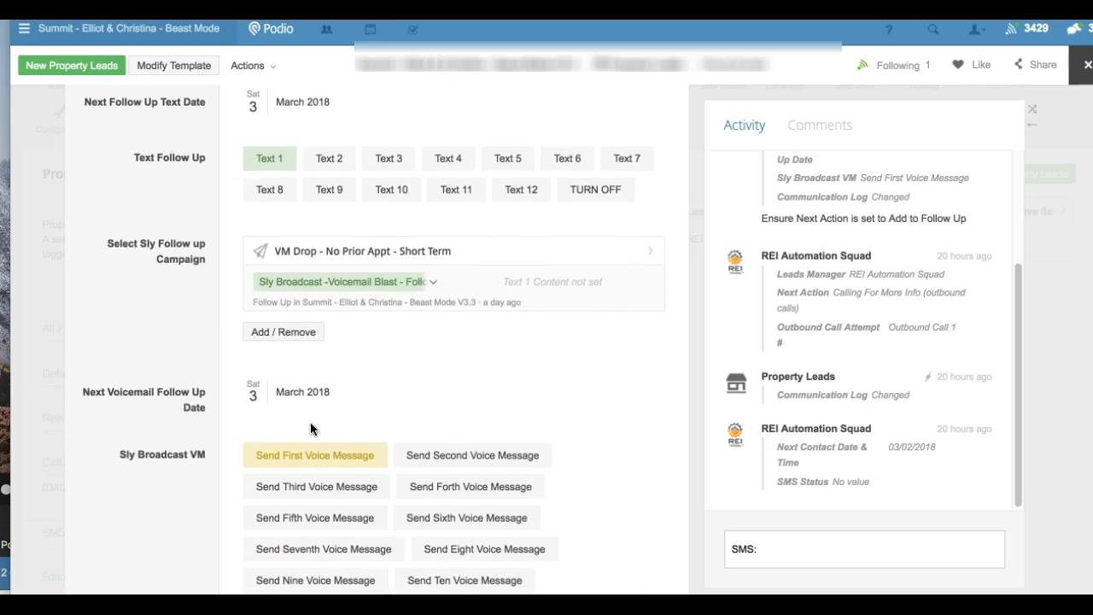
scroll(310, 427, "down", 2)
scroll(310, 422, "down", 2)
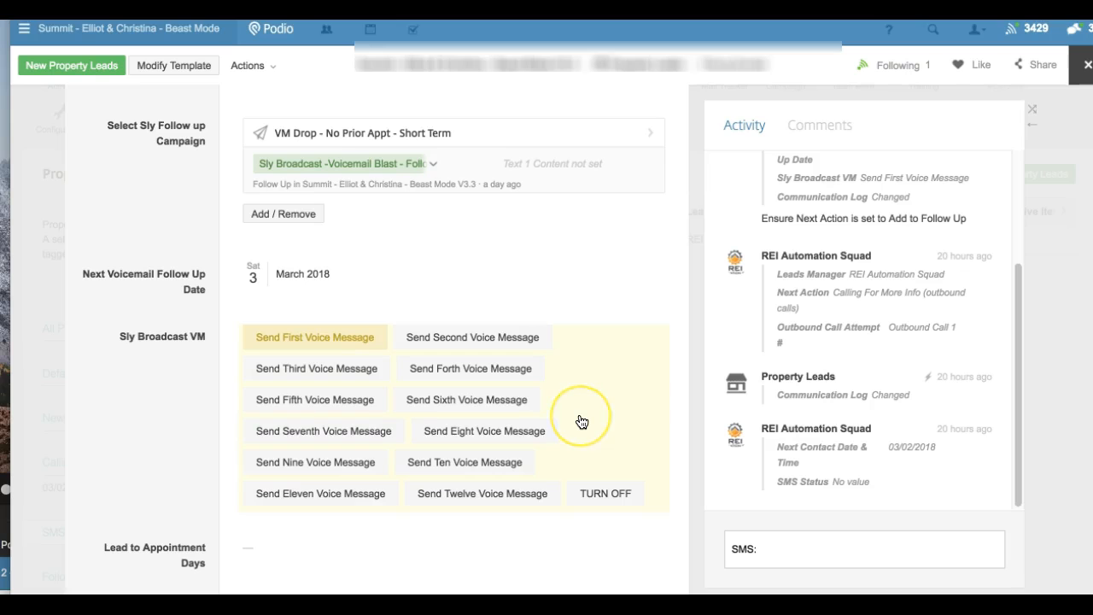
scroll(582, 421, "up", 3)
scroll(585, 420, "up", 3)
scroll(586, 419, "up", 2)
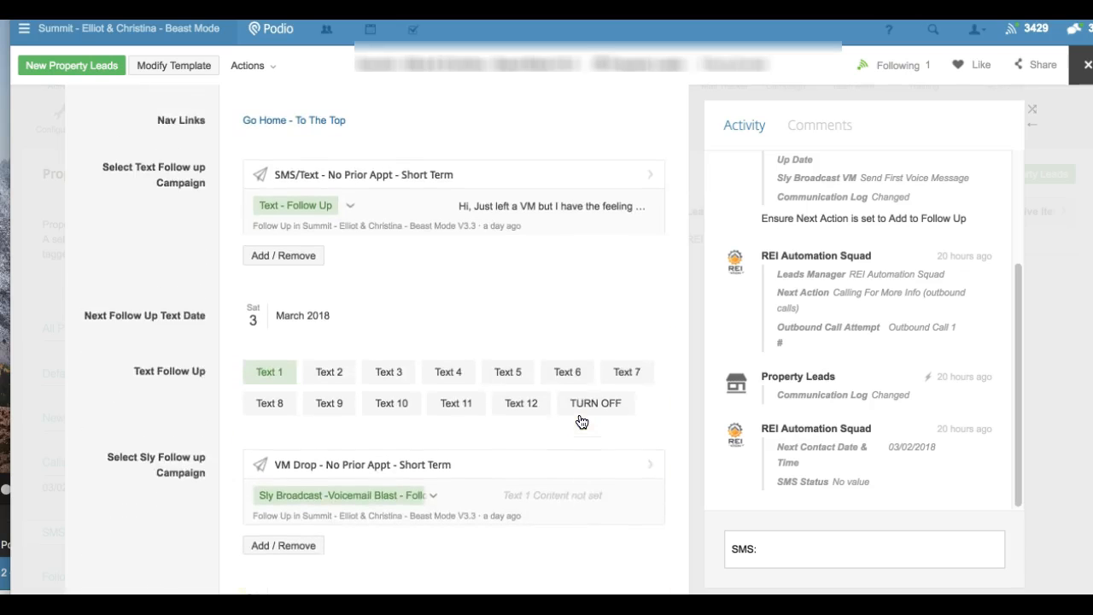
scroll(585, 419, "up", 2)
left_click(327, 149)
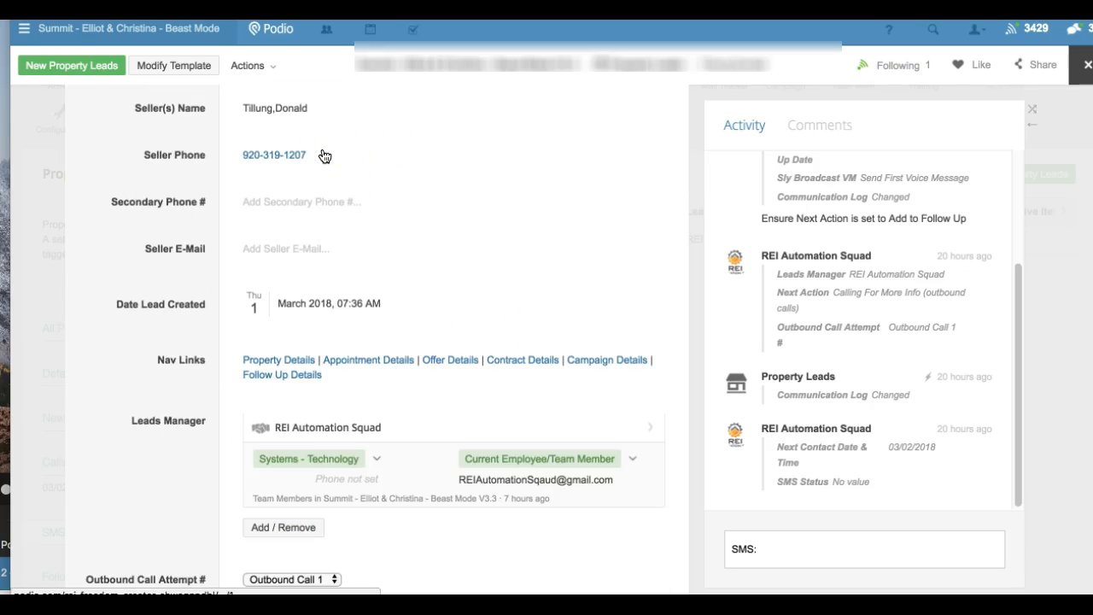
scroll(324, 154, "down", 4)
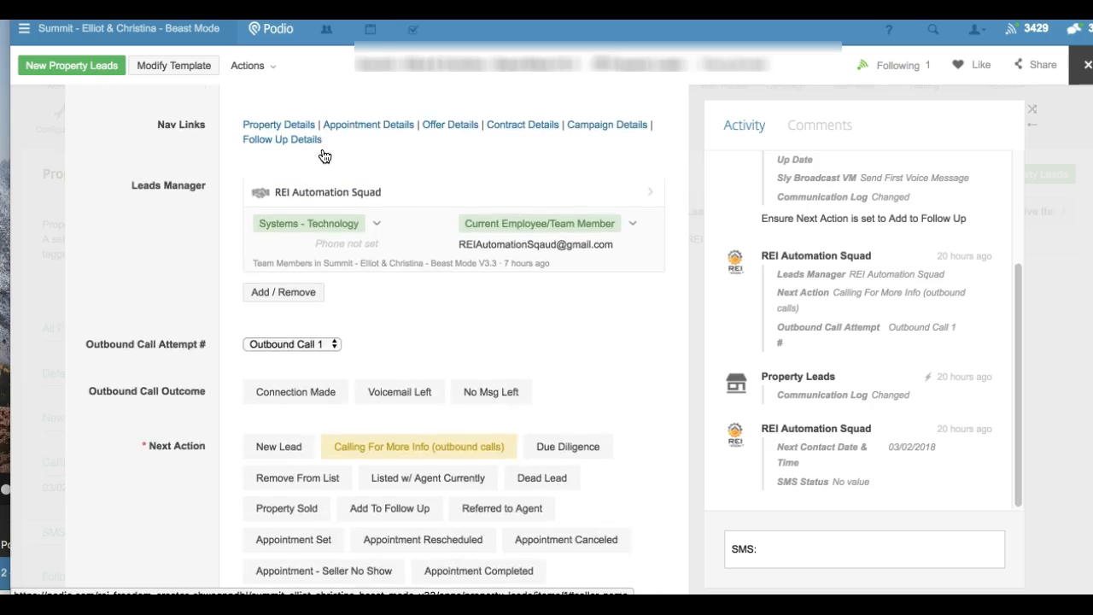
scroll(328, 154, "down", 3)
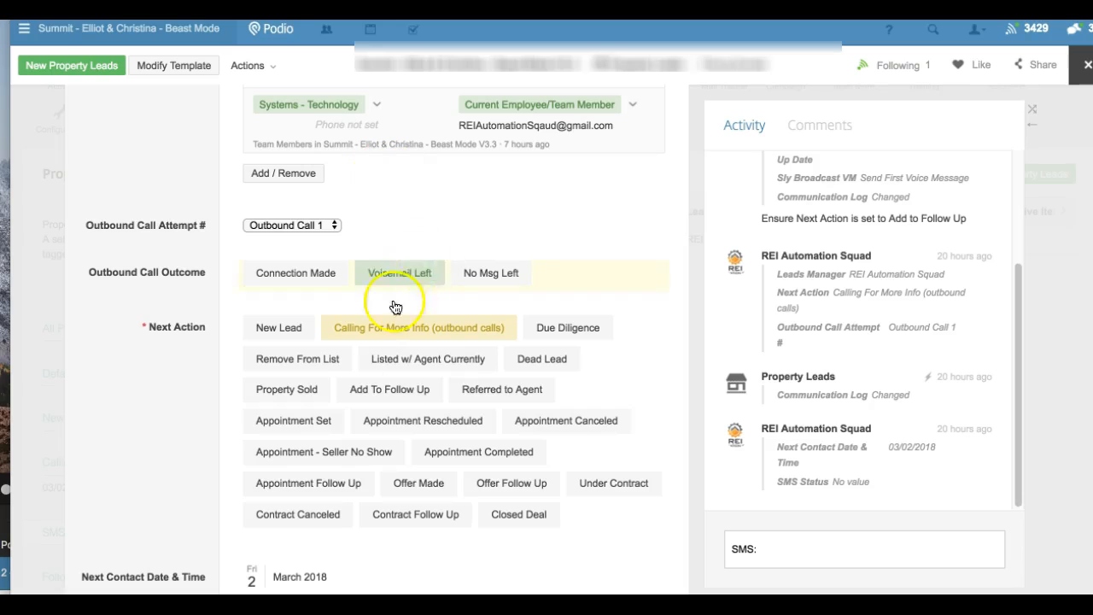
left_click(427, 359)
left_click(384, 390)
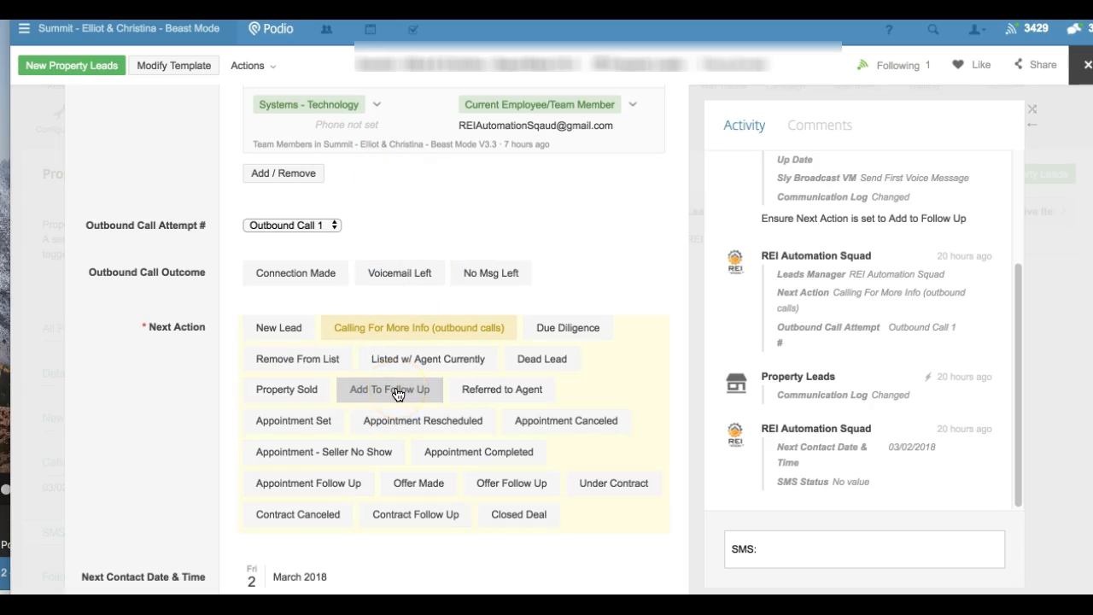
left_click(336, 422)
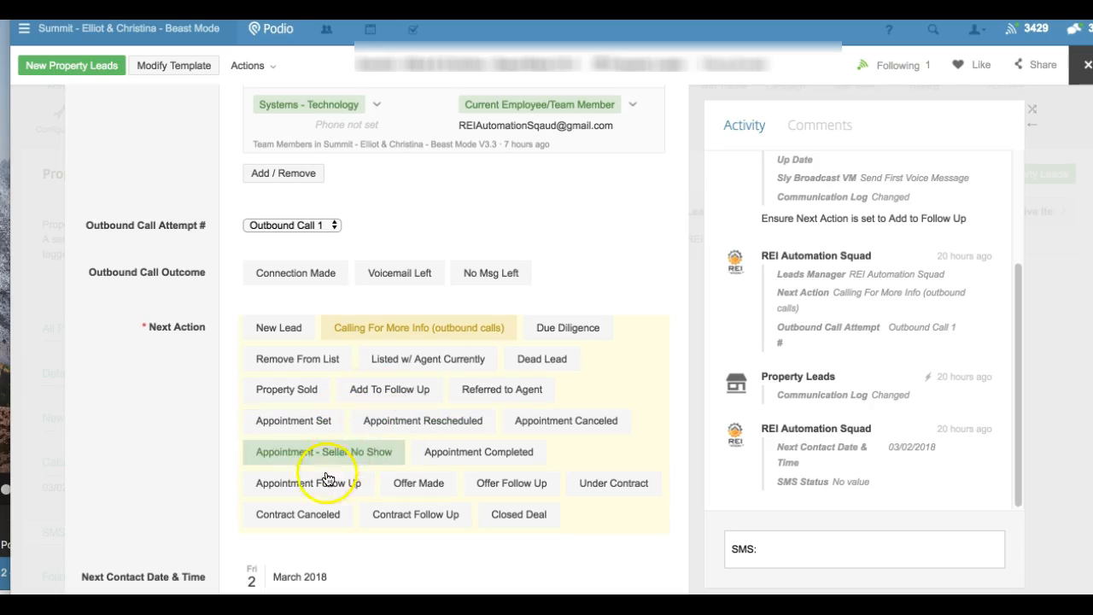
left_click(325, 487)
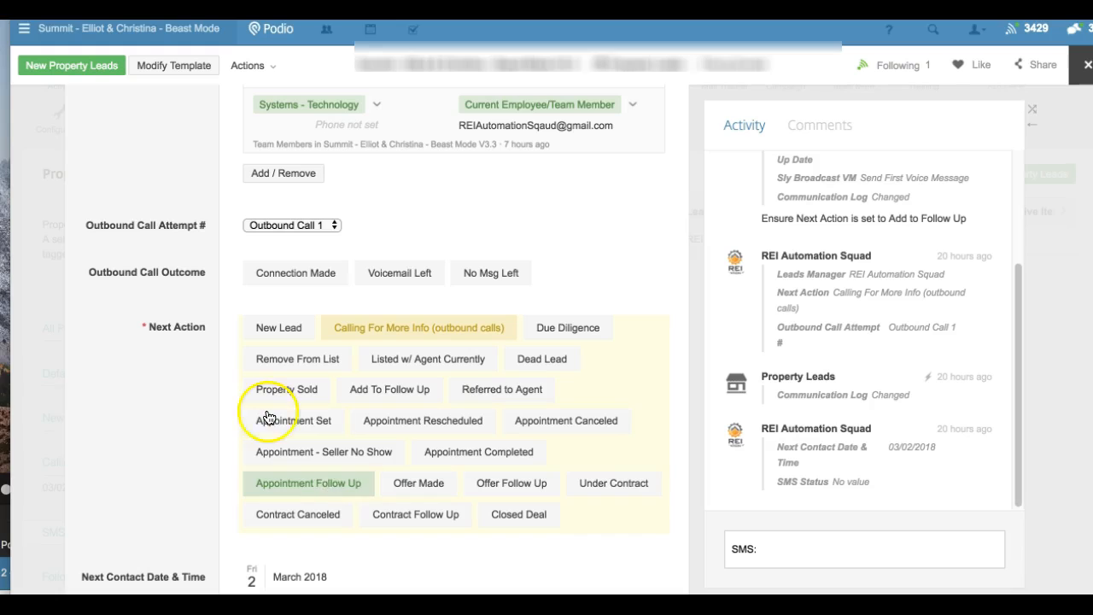
left_click(201, 366)
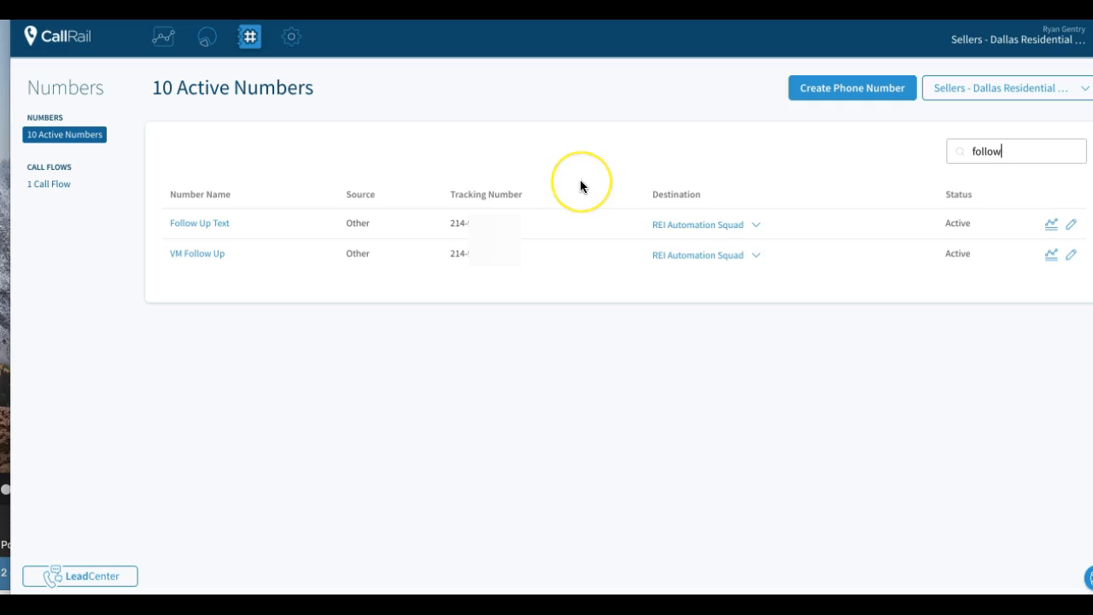
Filter the CallRail Numbers list by 'follow' to show Follow Up Text and VM Follow Up.
left_click(531, 183)
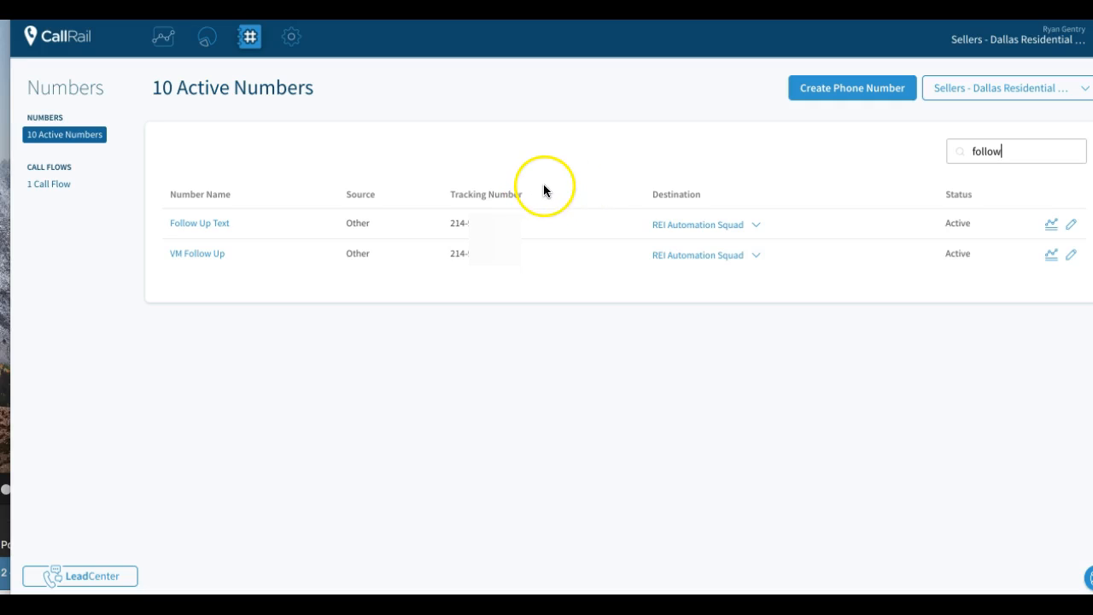